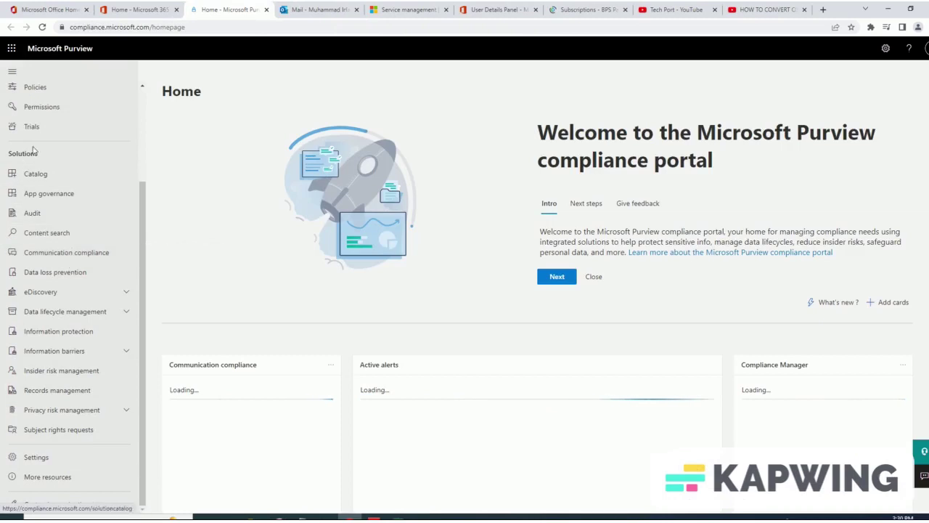
Start a new content search named "Entire Inbox" without a description and continue to its locations
click(64, 233)
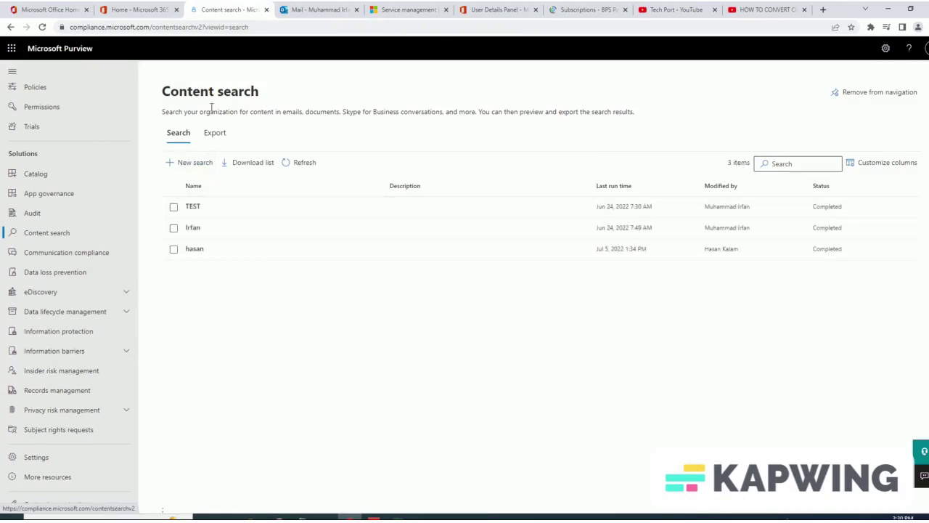
click(196, 164)
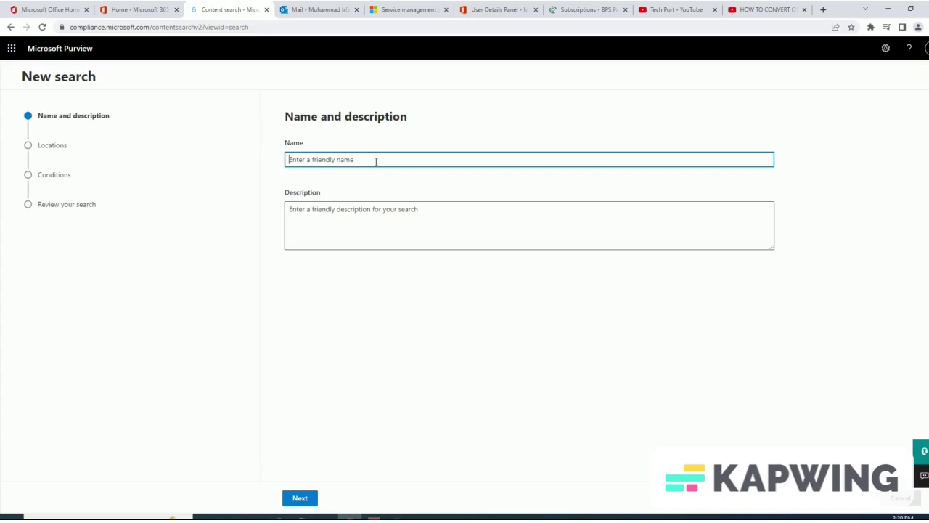
text(Entire Inbox)
click(360, 231)
click(300, 498)
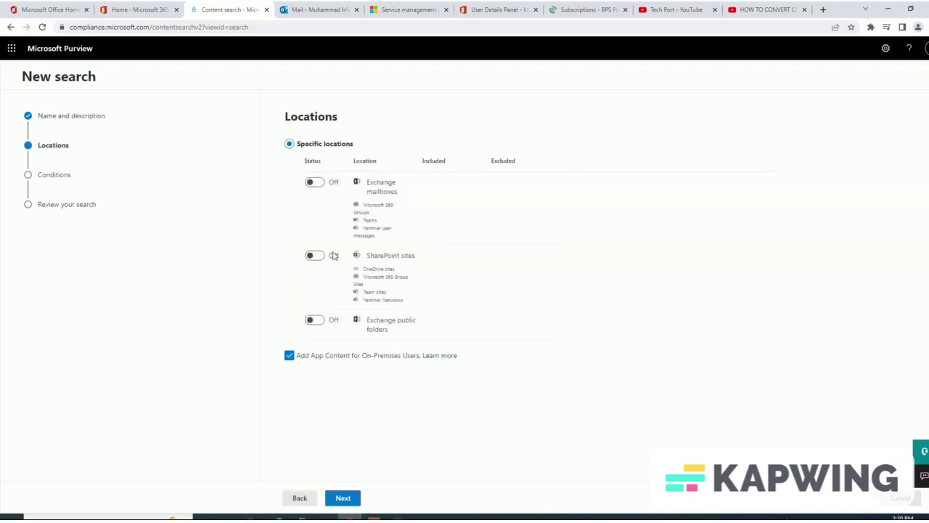
Include Exchange mailboxes as a search location, limit it to the target user's mailbox, and continue to the conditions
click(315, 184)
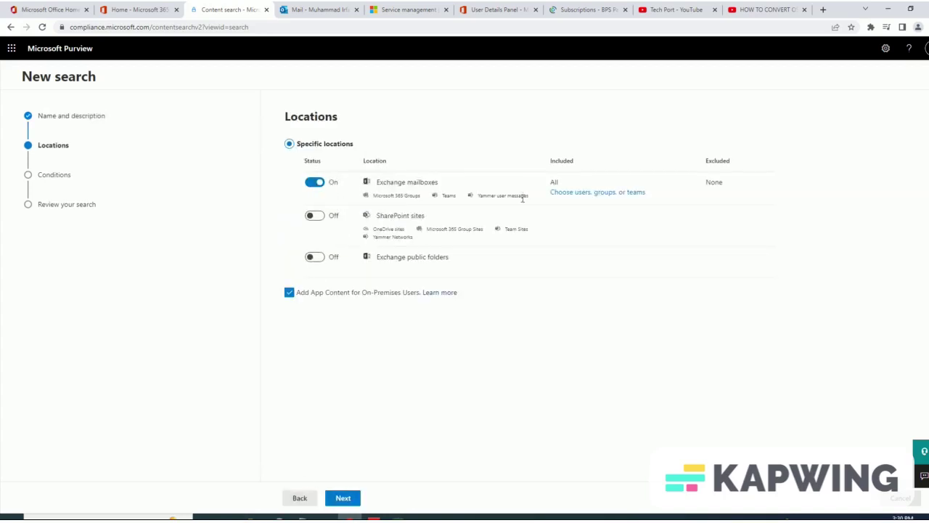
click(579, 196)
click(703, 148)
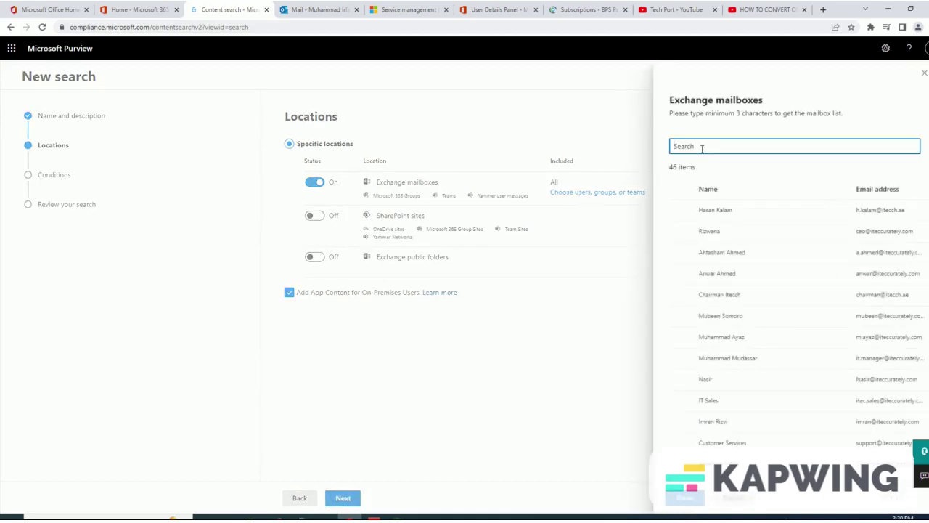
text(it)
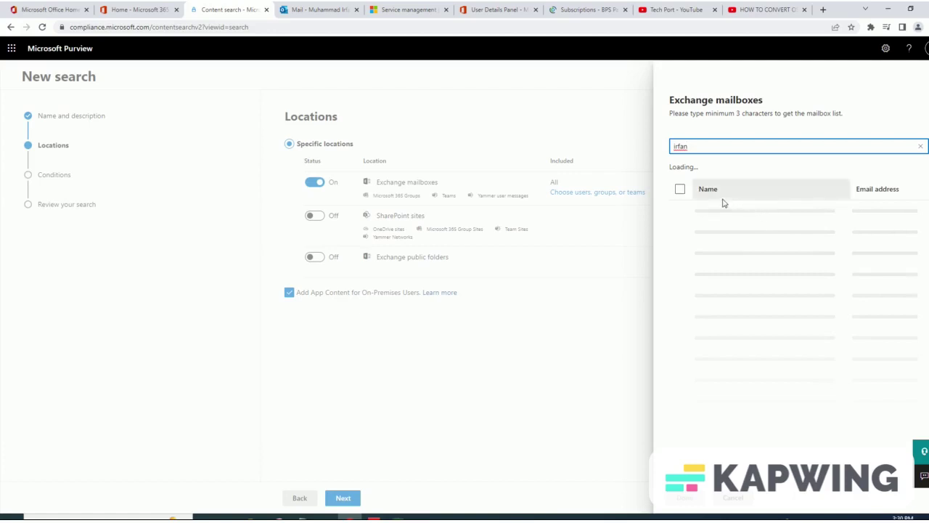
click(750, 211)
click(689, 500)
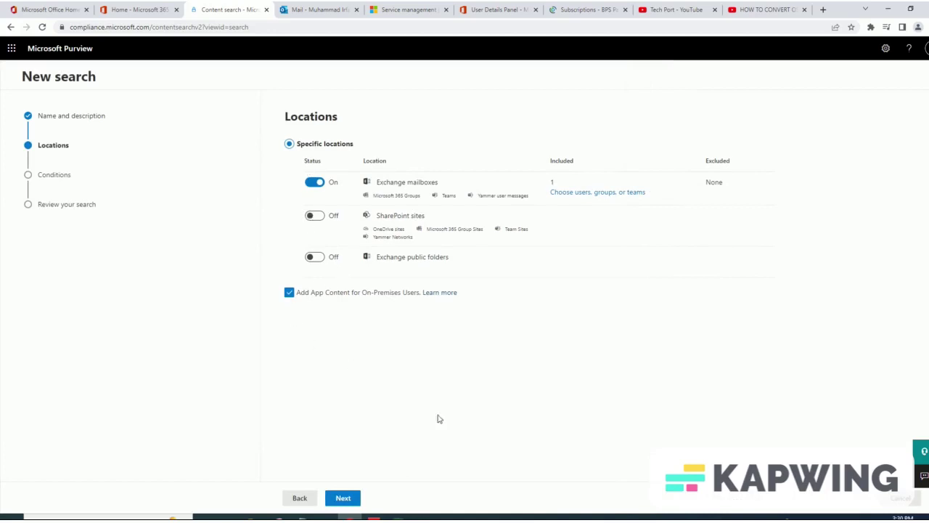
click(343, 498)
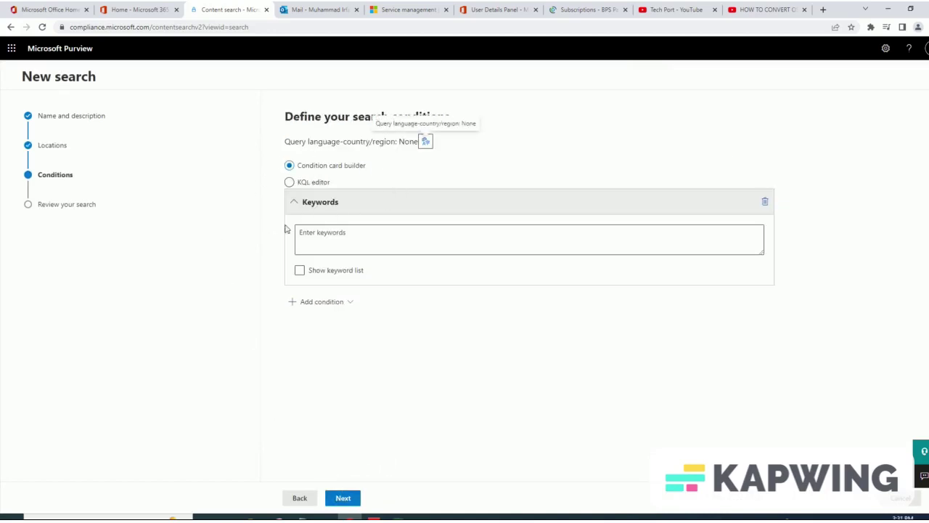
Leave the search conditions empty, review the mailbox location, and submit the new search
click(335, 303)
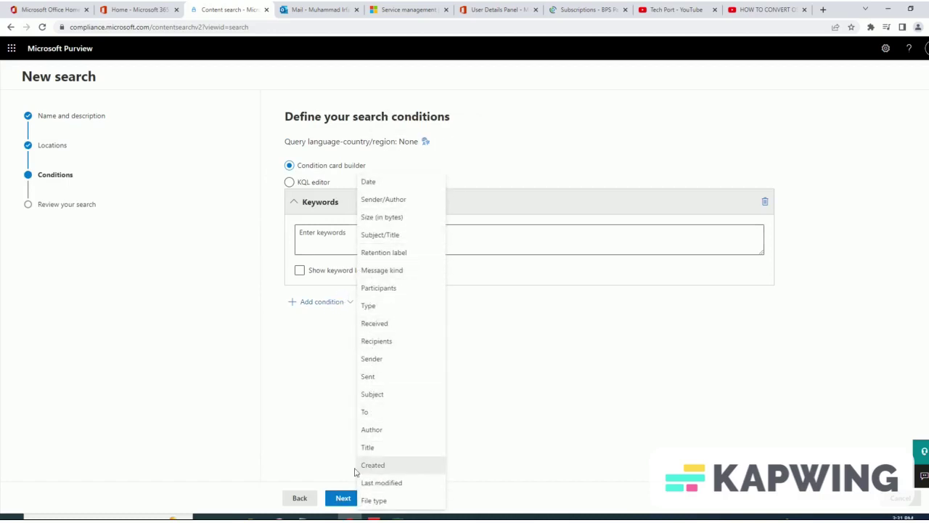
click(308, 406)
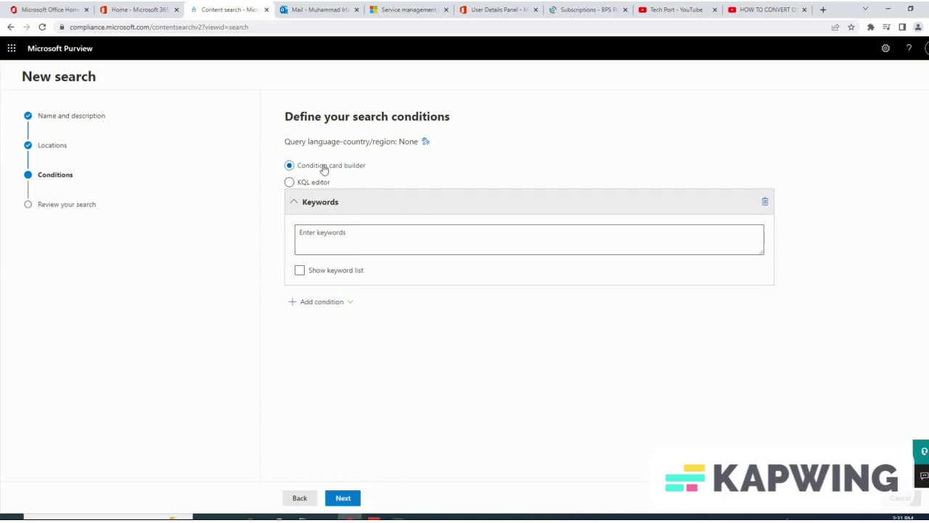
click(343, 498)
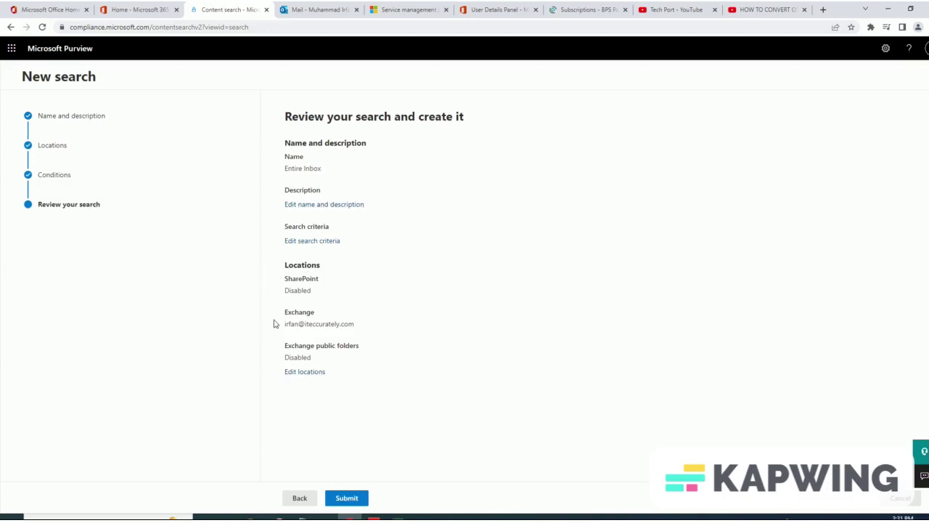
drag(278, 328, 367, 329)
click(365, 394)
click(346, 498)
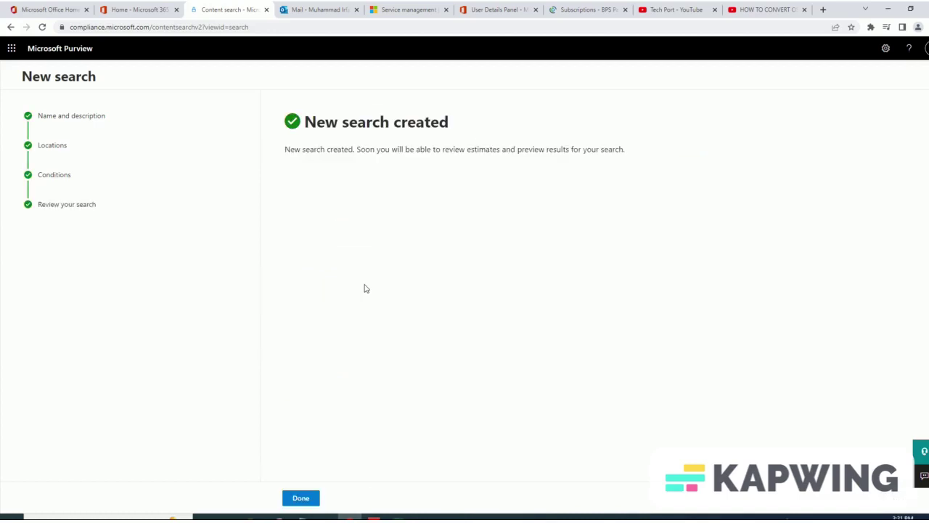
click(288, 500)
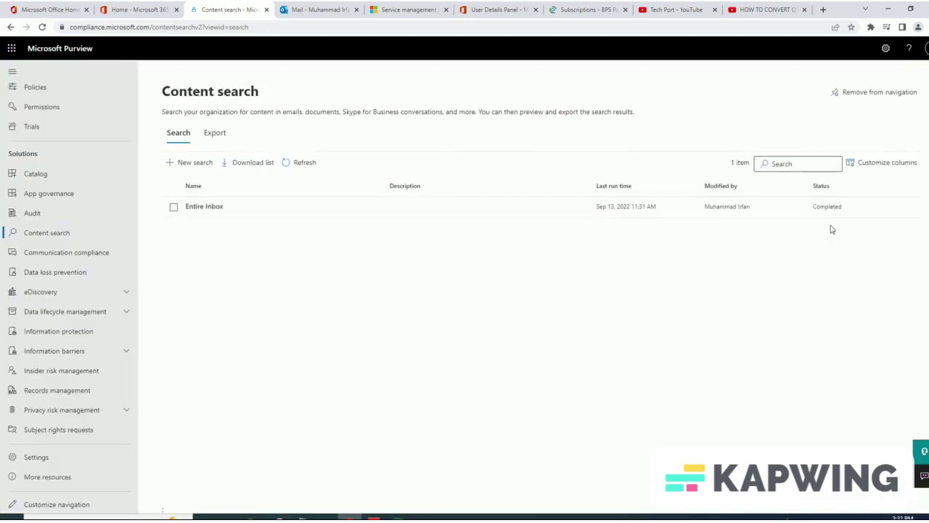
Open the summary of the Entire Inbox search and check its item count and total size
click(173, 208)
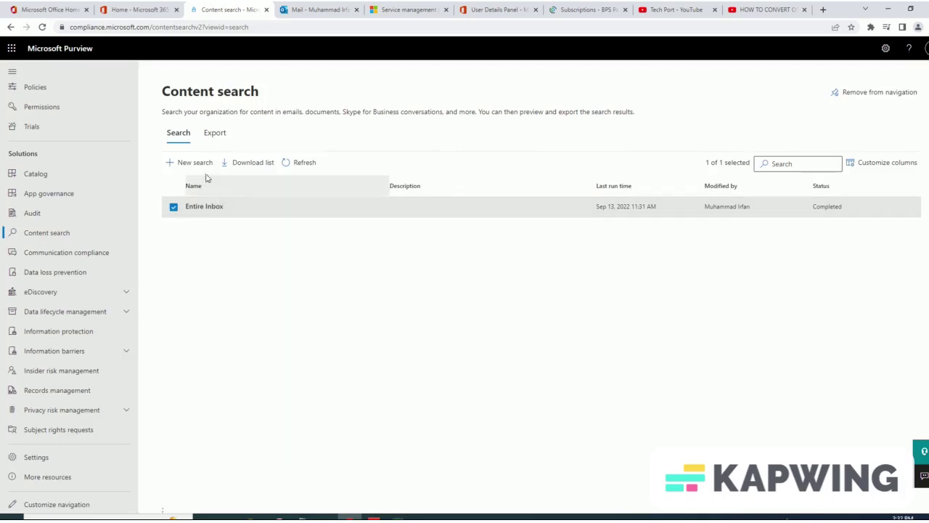
click(207, 207)
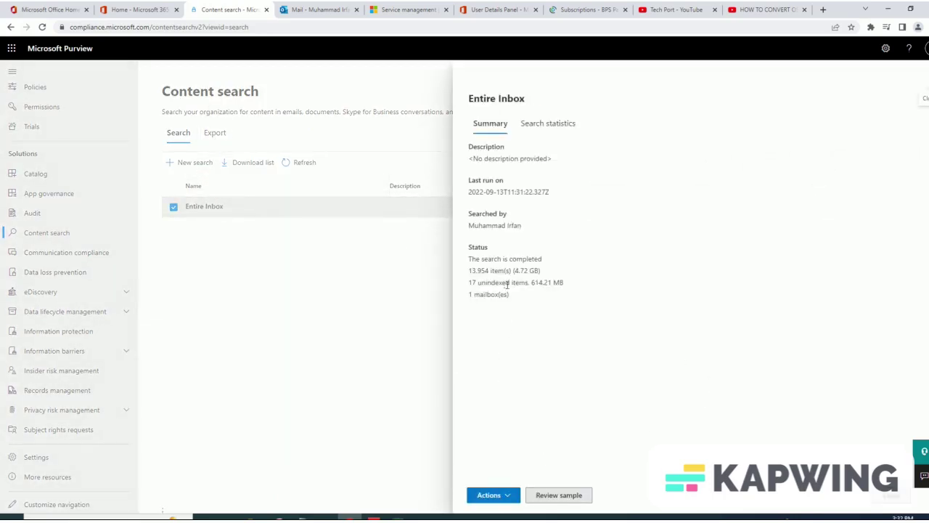
drag(543, 273, 465, 273)
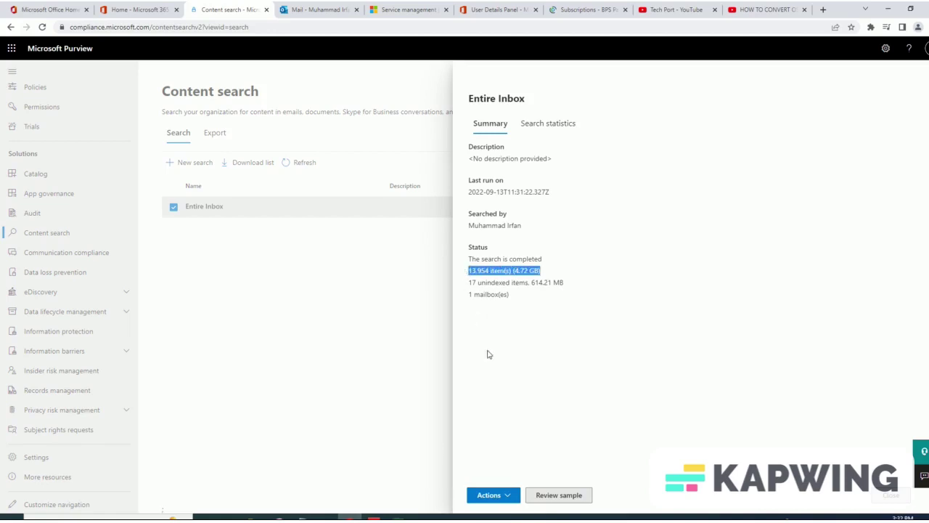
Export the search results with all items, including unrecognized, encrypted or unindexed ones, as one PST file containing all messages
click(503, 497)
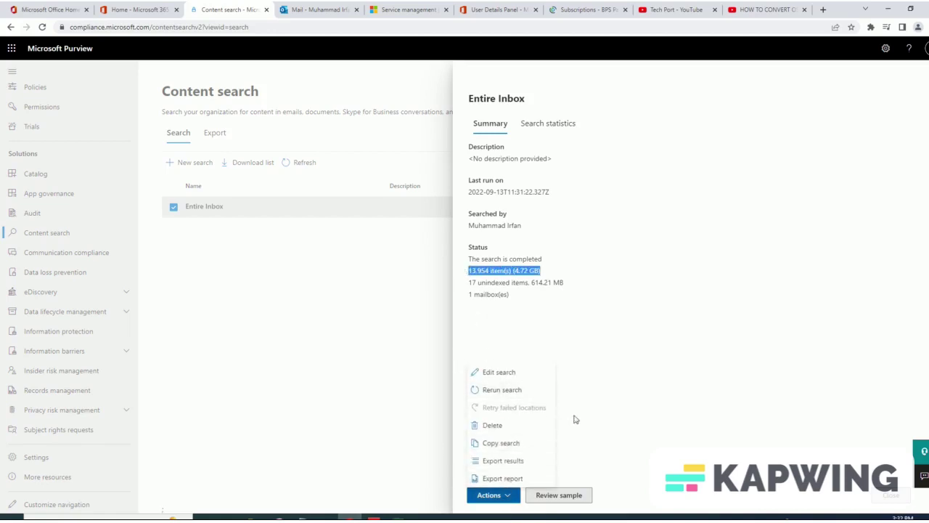
click(508, 462)
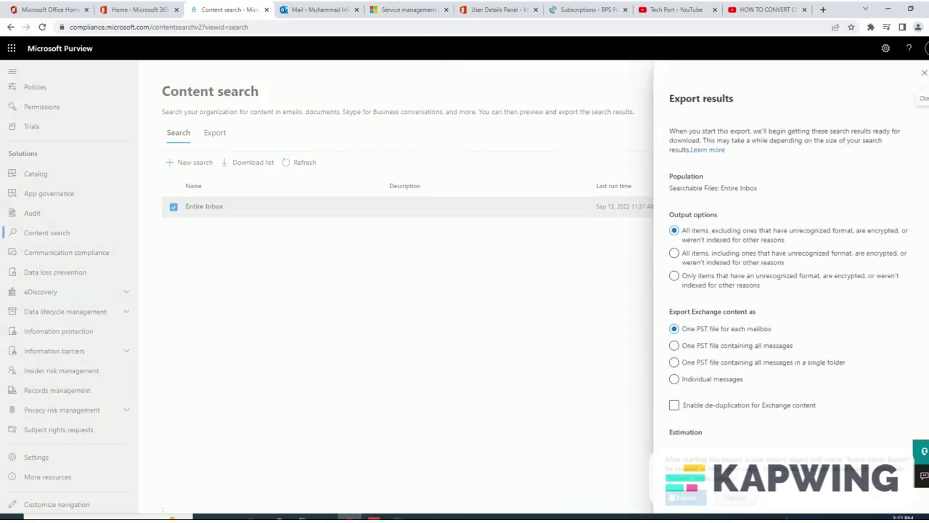
click(674, 254)
click(674, 346)
scroll(784, 363, down, 1)
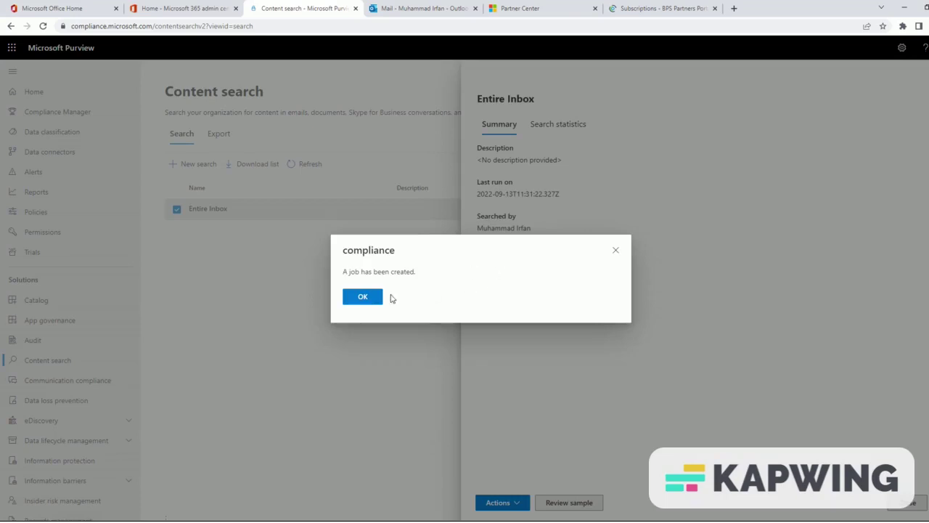
drag(342, 272, 419, 277)
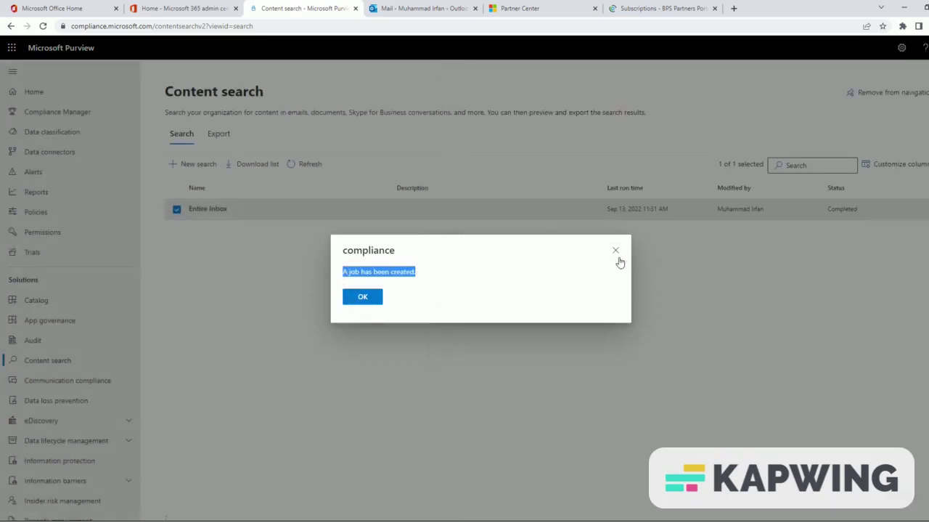
click(363, 296)
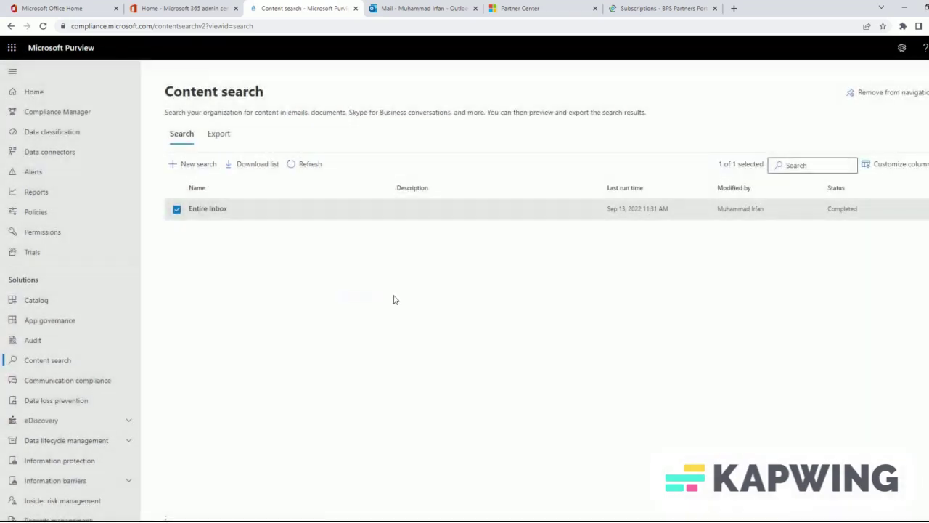
Open the Entire Inbox_Export job's details and start downloading its results
click(219, 134)
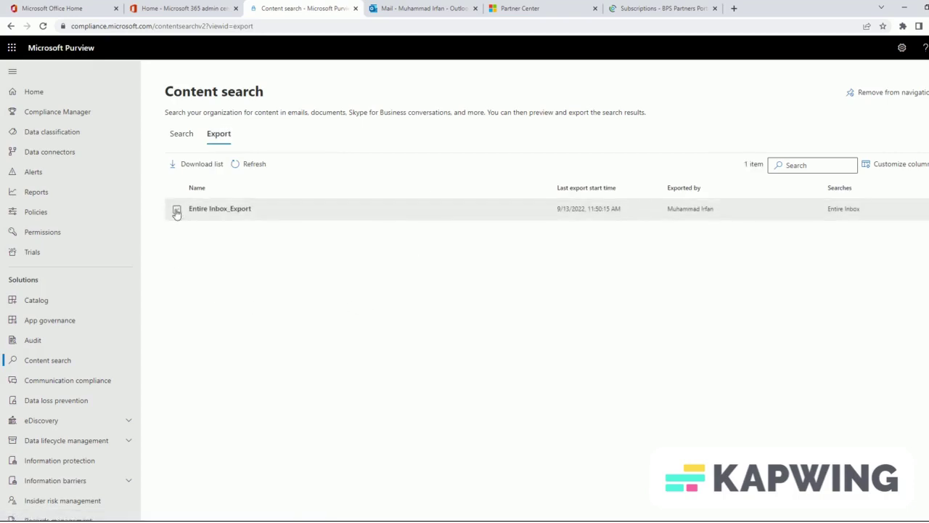
click(177, 211)
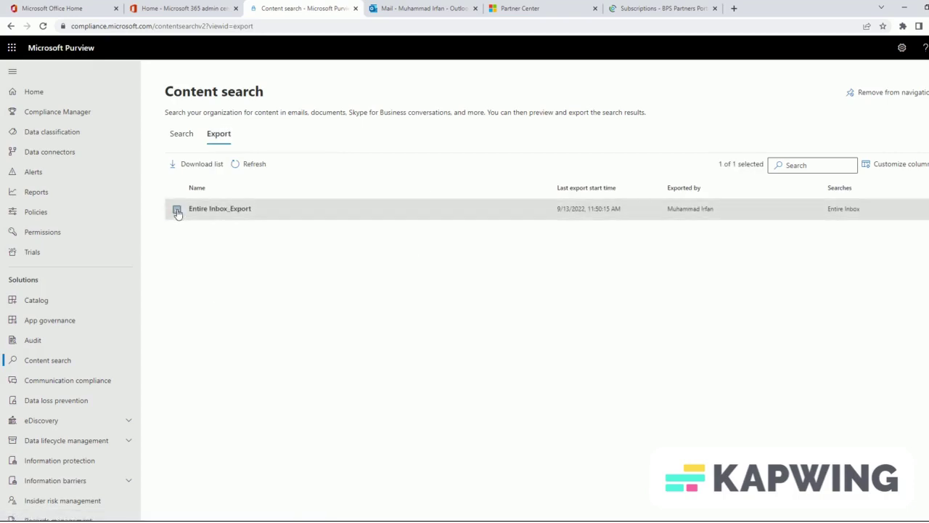
click(235, 210)
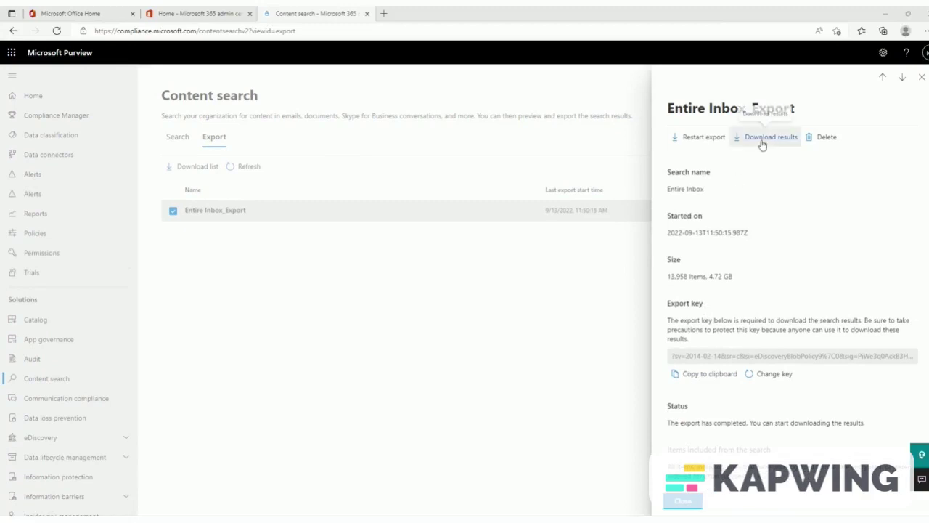
click(763, 143)
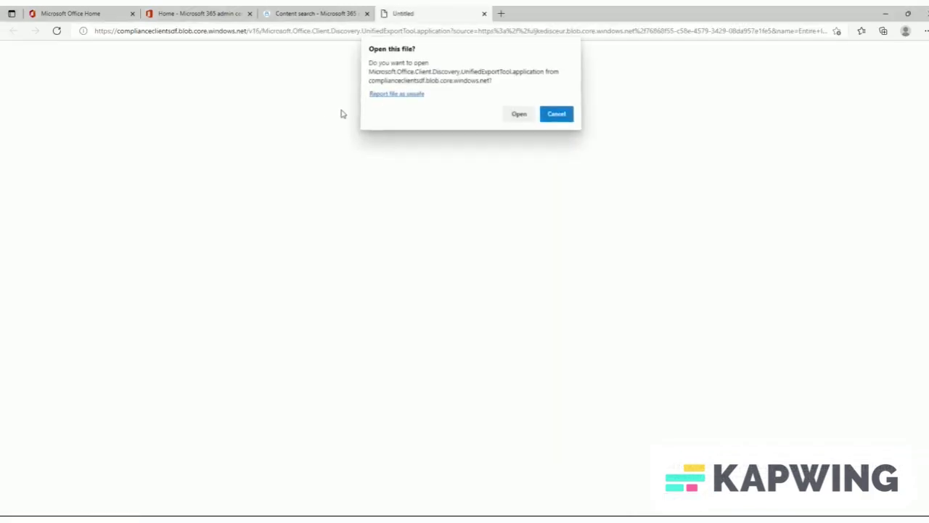
Allow the downloaded application file to open and install the Microsoft Office 365 eDiscovery Export Tool
click(517, 115)
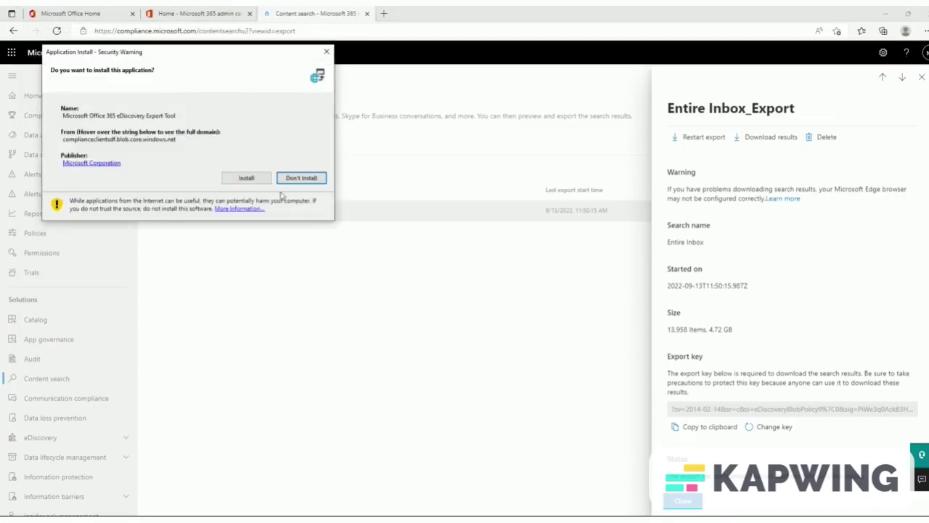
click(244, 178)
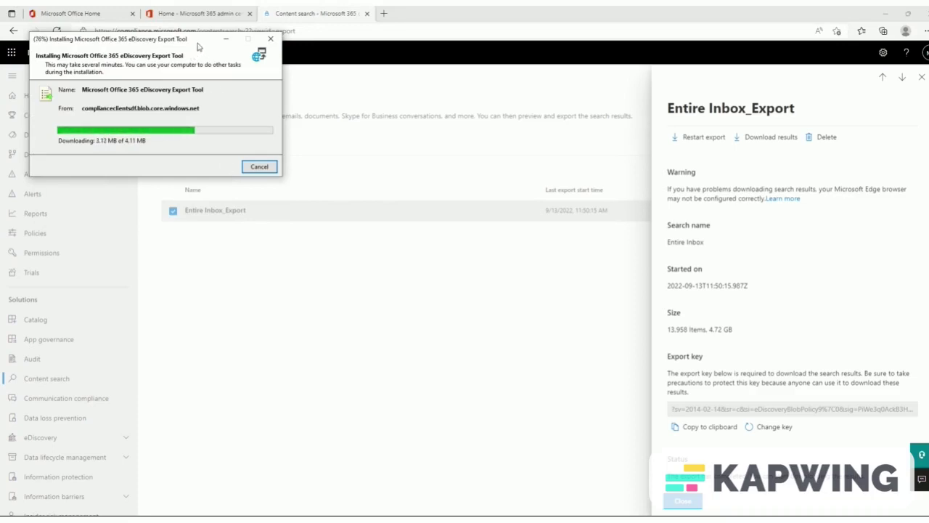
drag(197, 45, 305, 101)
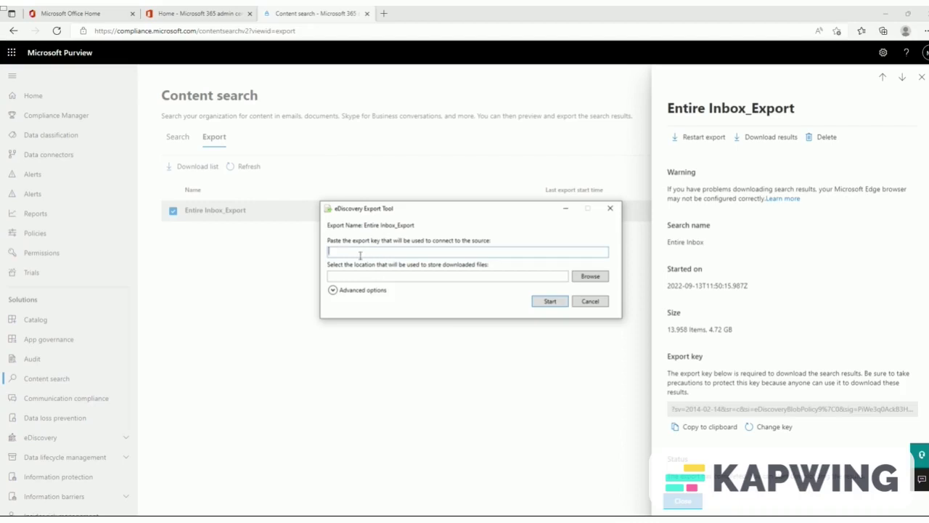
Set the Documents folder as the storage location for the downloaded files in the eDiscovery Export Tool
click(585, 280)
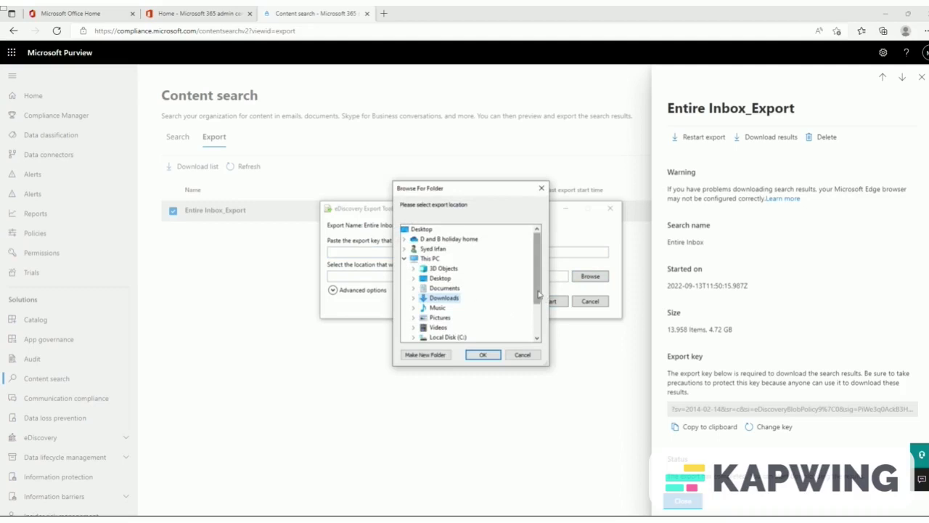
drag(538, 291, 538, 301)
double_click(483, 280)
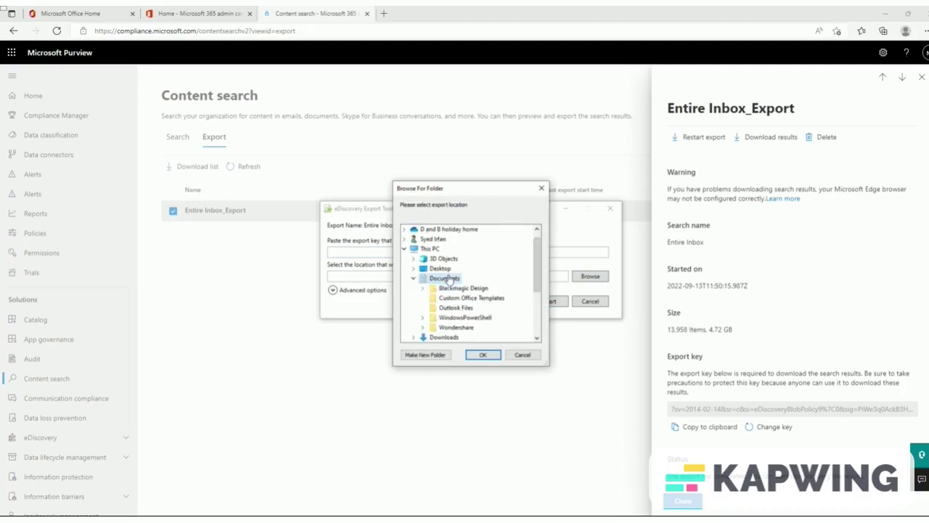
click(476, 355)
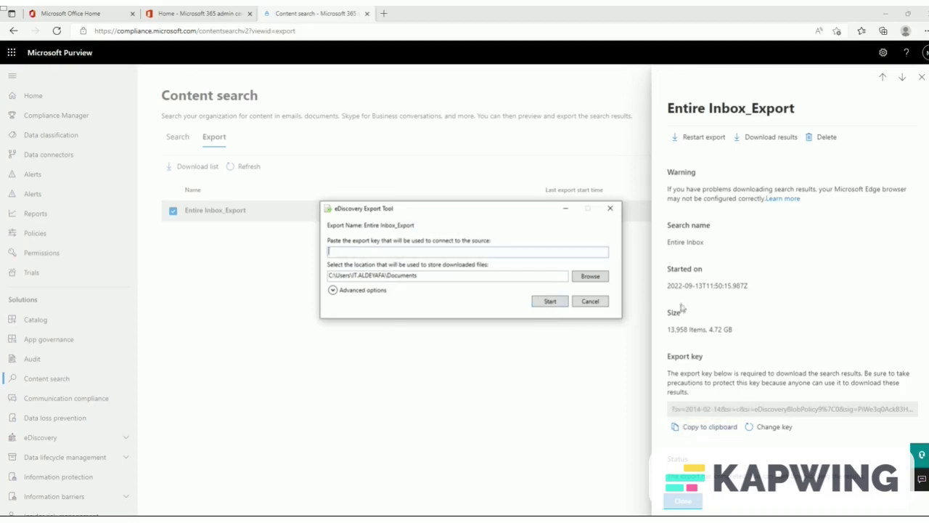
Copy the export key from the job details, paste it into the export tool, run the download, and close the tool
click(668, 359)
drag(704, 356, 668, 361)
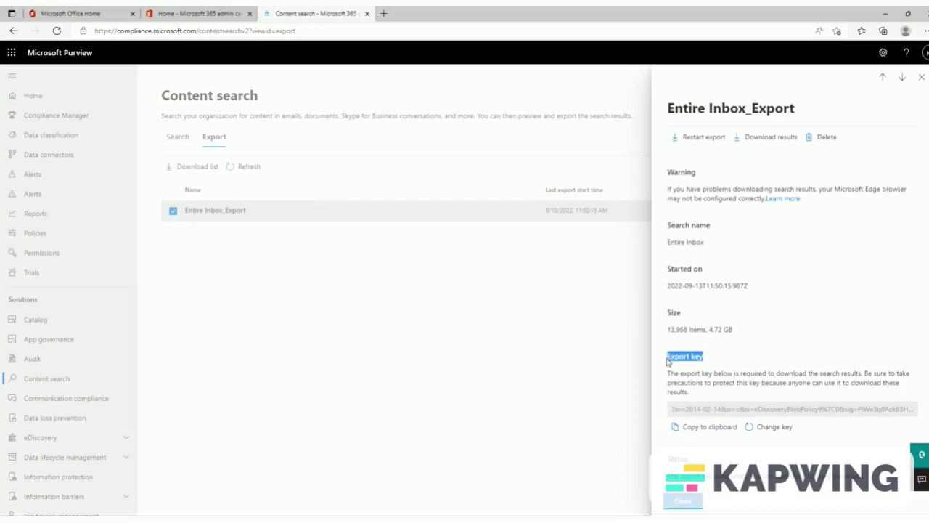
click(675, 428)
key(alt+Tab)
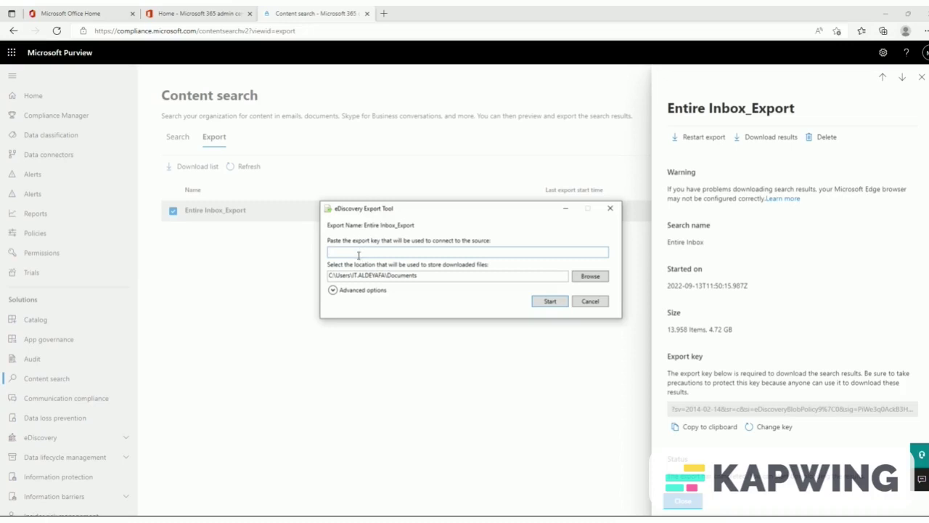
key(ctrl+v)
click(556, 305)
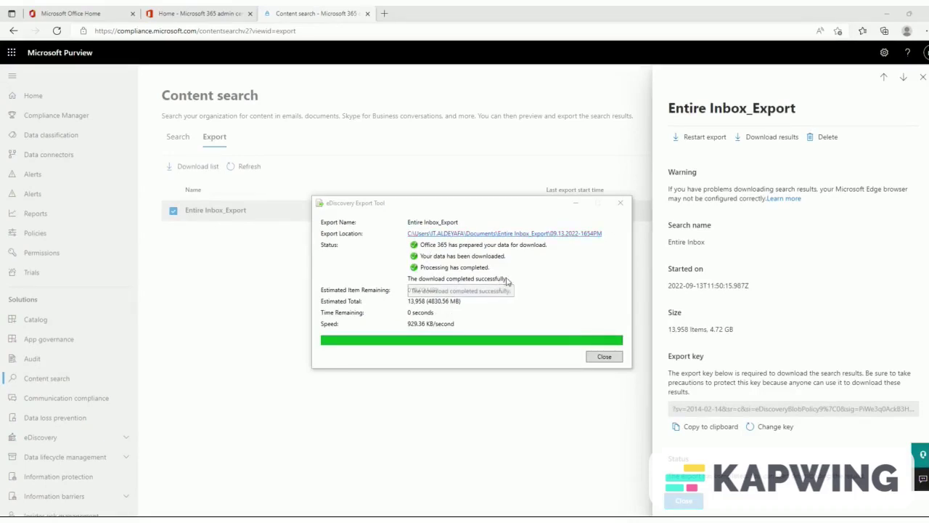
click(604, 357)
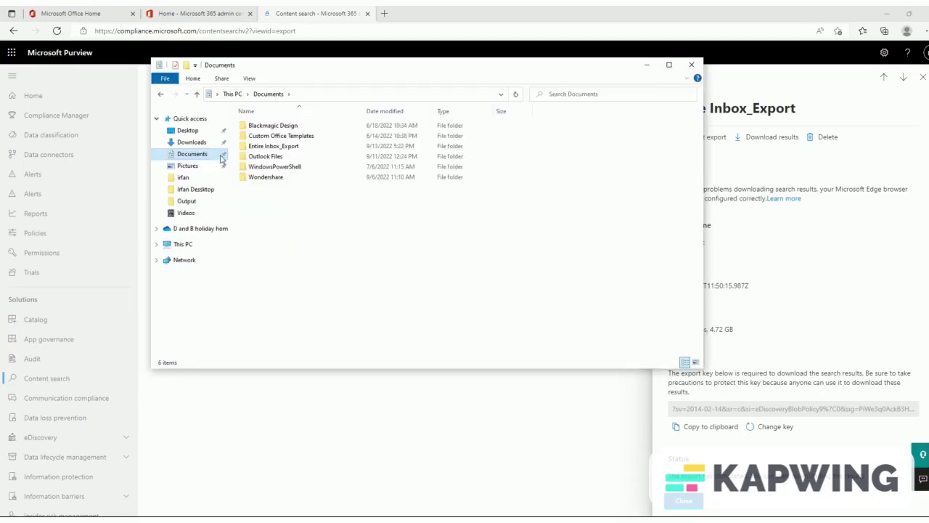
In File Explorer, browse Documents > Entire Inbox_Export > 09.13.2022-1654PM > Exchange and view the exported PST file's properties
double_click(265, 148)
double_click(269, 127)
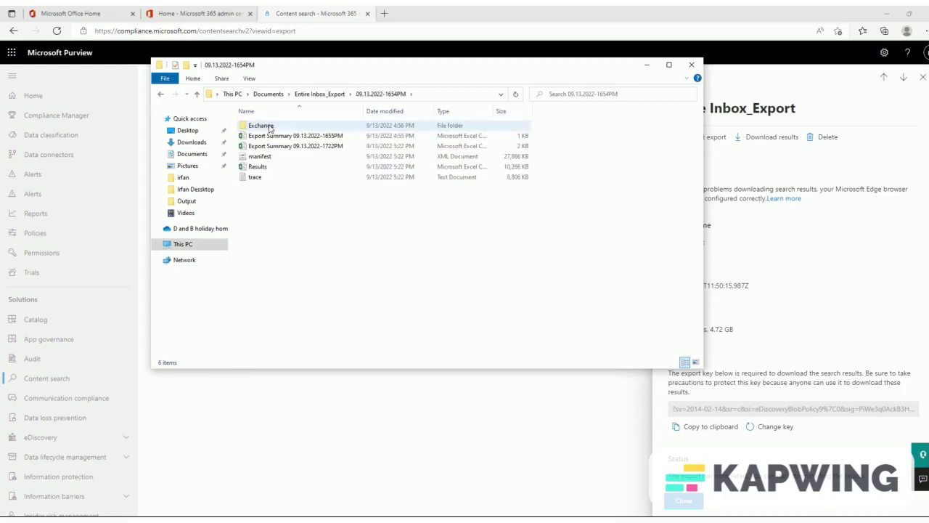
double_click(269, 127)
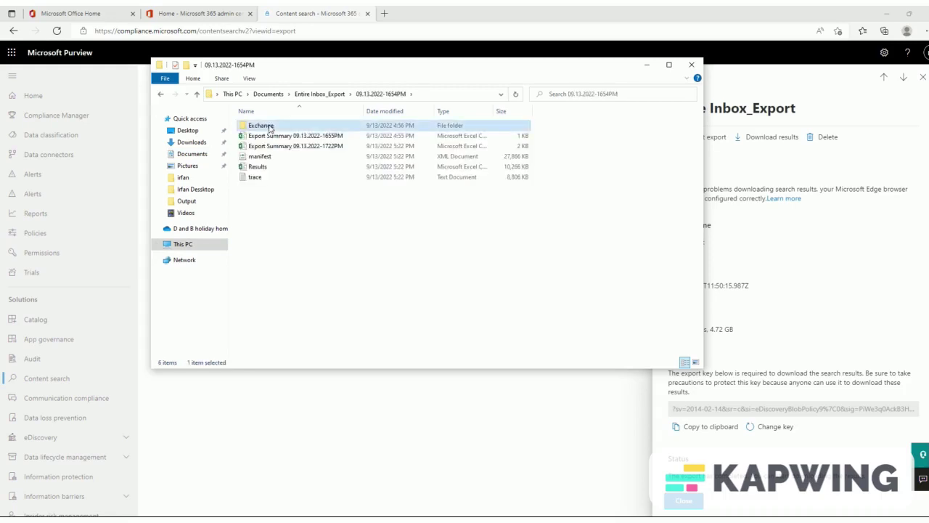
right_click(270, 128)
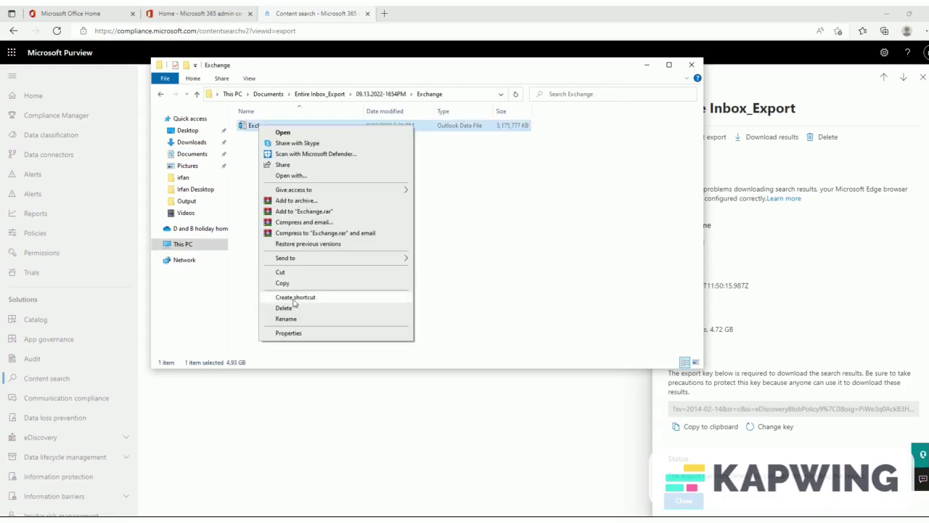
click(289, 333)
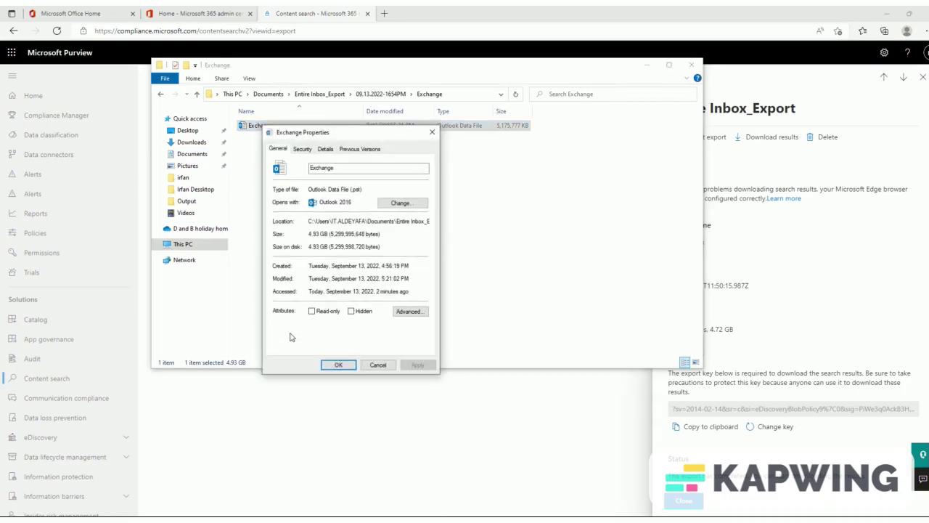